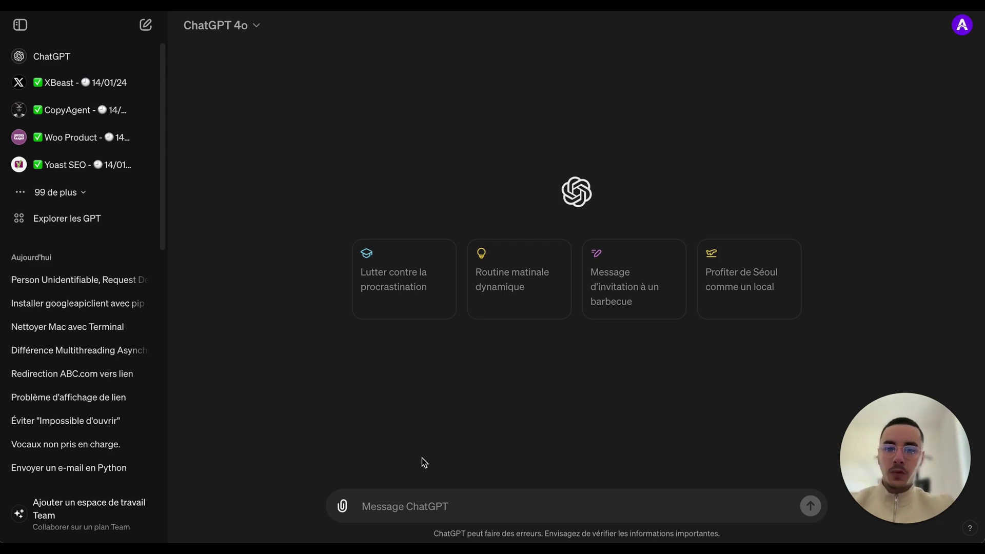
# Open the Google Drive file picker to add an attachment to the new chat message.
pyautogui.click(342, 507)
pyautogui.click(288, 486)
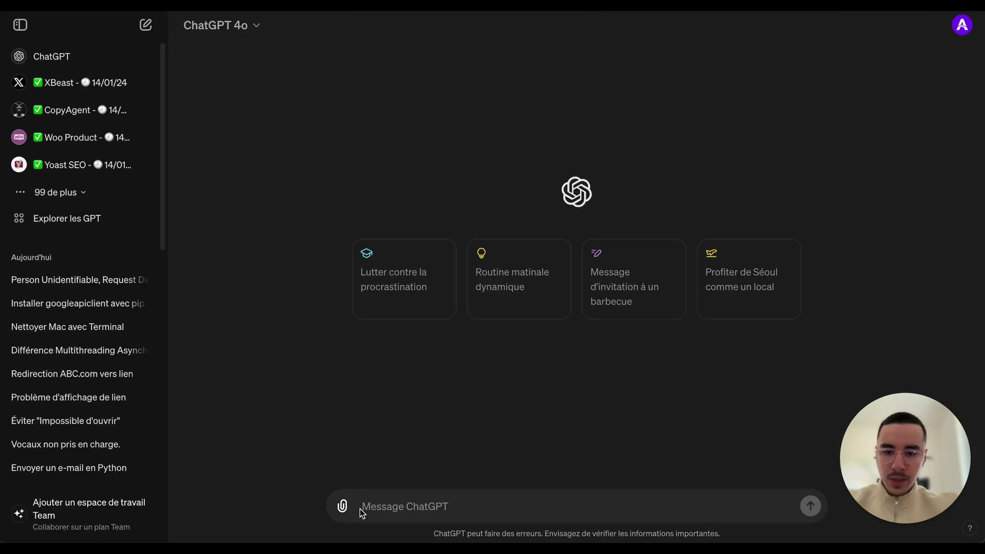
pyautogui.click(343, 506)
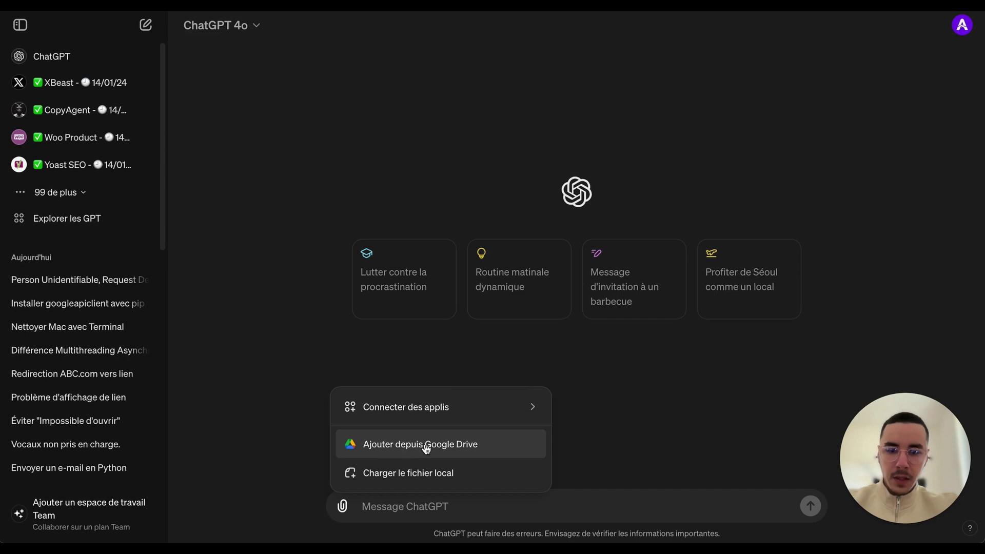
pyautogui.moveTo(433, 408)
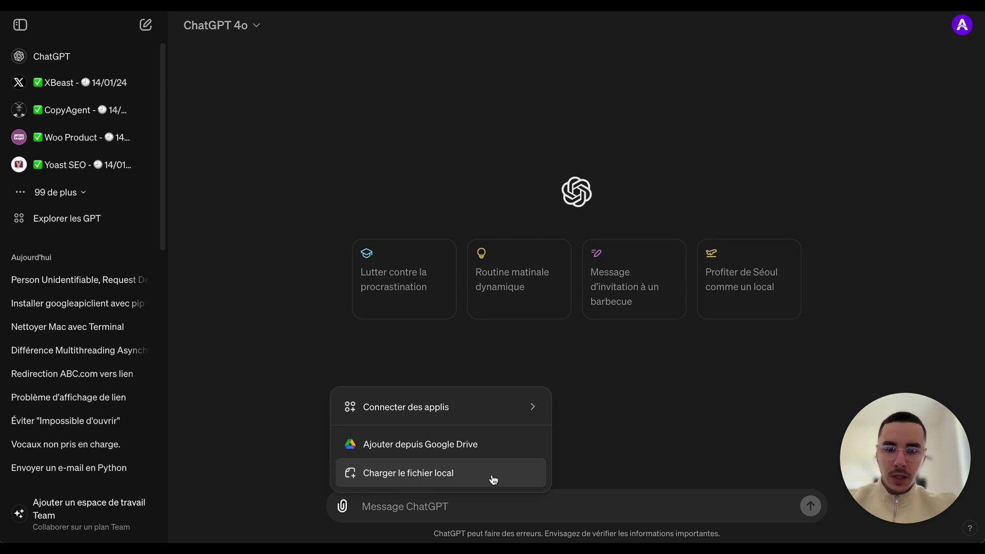
pyautogui.click(393, 444)
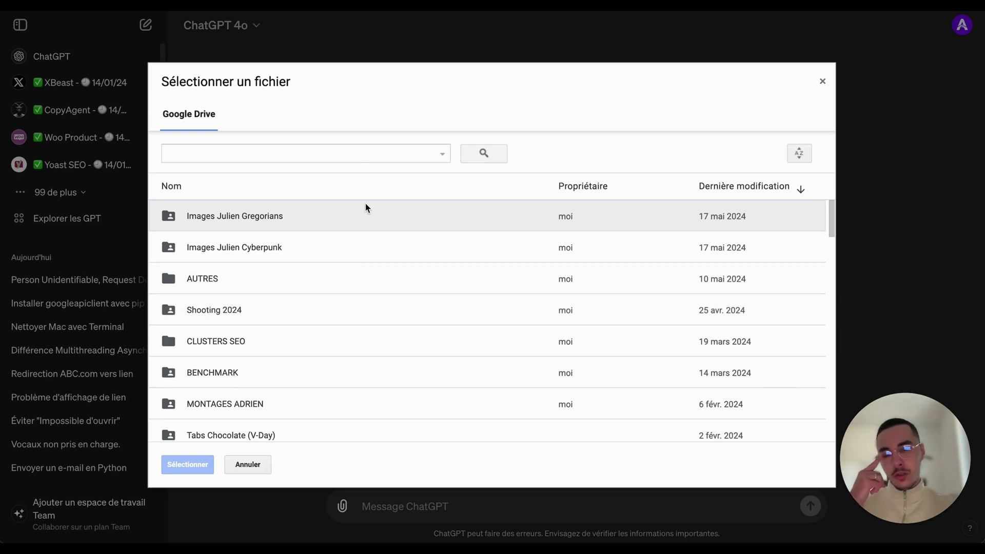
# Attach IMG_0411.png from the Shooting 2024 folder to the message.
pyautogui.doubleClick(359, 310)
pyautogui.scroll(-5, 424, 335)
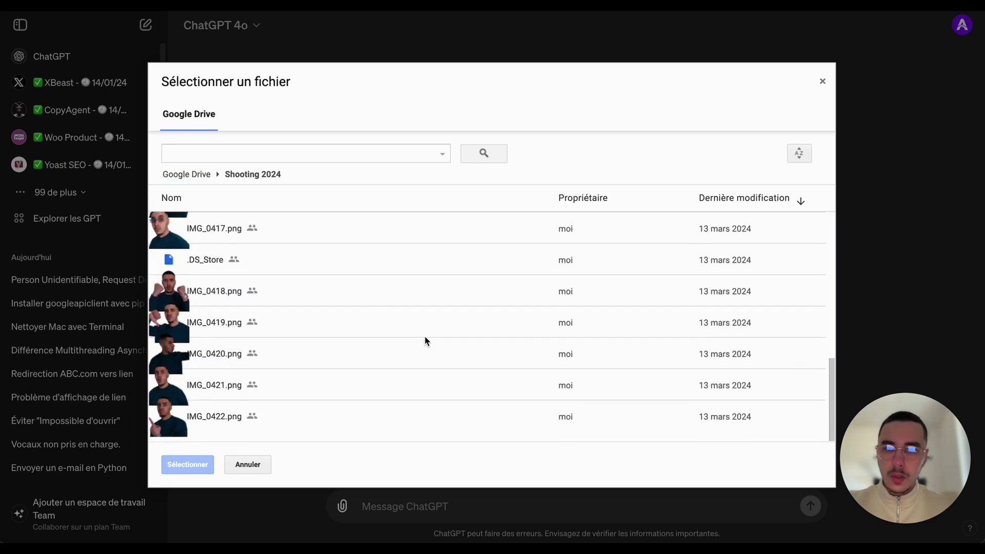
pyautogui.scroll(10, 424, 336)
pyautogui.scroll(-1, 319, 379)
pyautogui.scroll(-3, 320, 380)
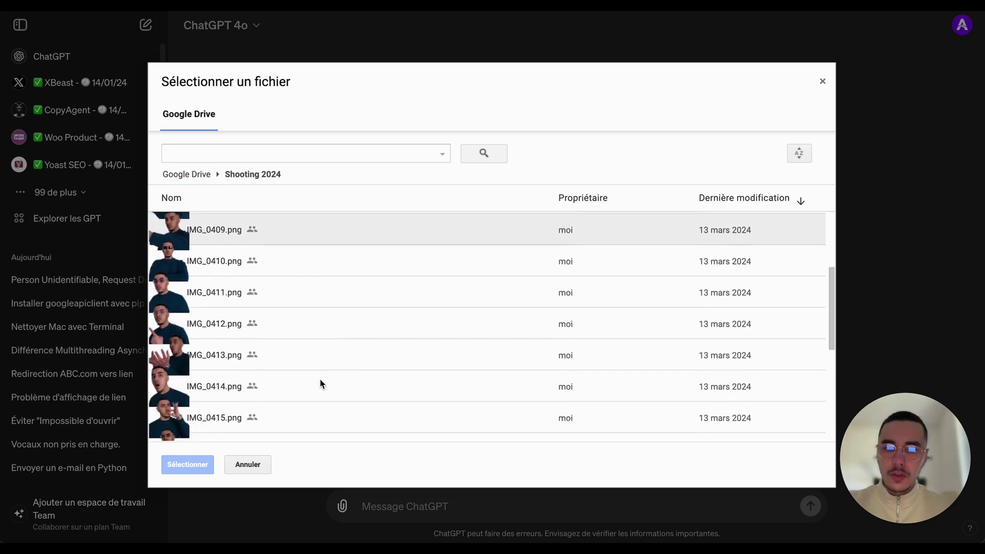
pyautogui.scroll(2, 319, 385)
pyautogui.doubleClick(232, 355)
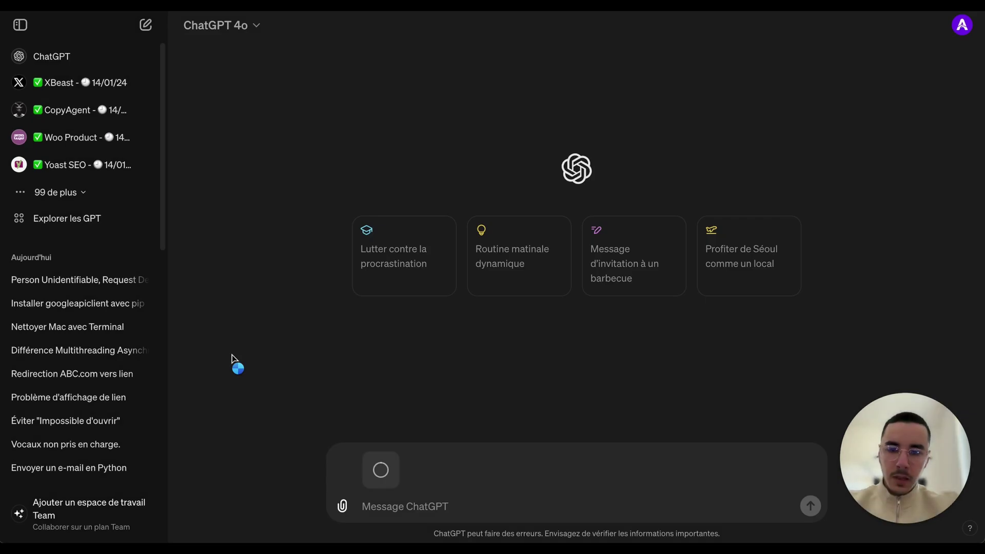
pyautogui.moveTo(380, 468)
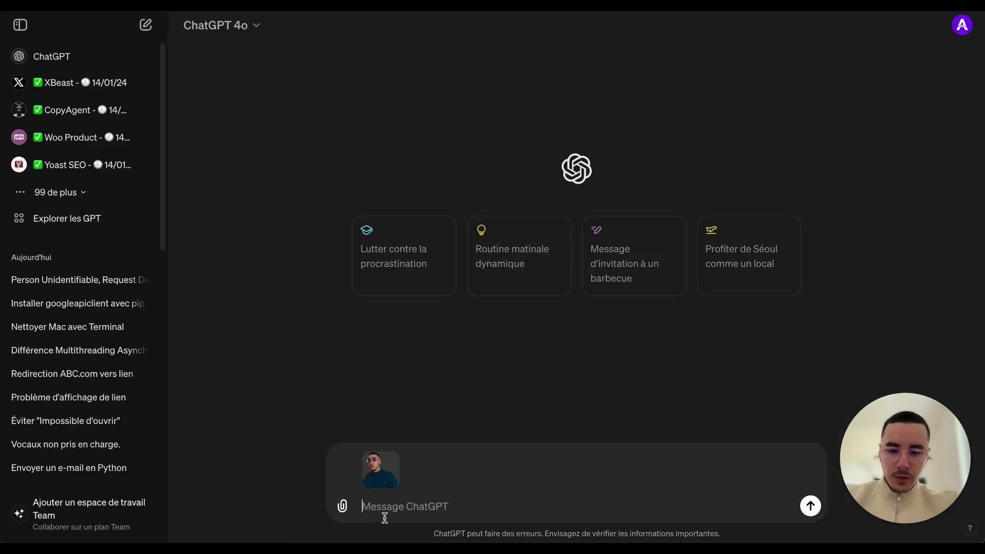
# Send the prompt "Modifie la couleur de cette image PNG, ajoute un filtre qui va lui donner un meilleur rendu professionnel".
pyautogui.write('M')
pyautogui.press('BackSpace')
pyautogui.press('BackSpace')
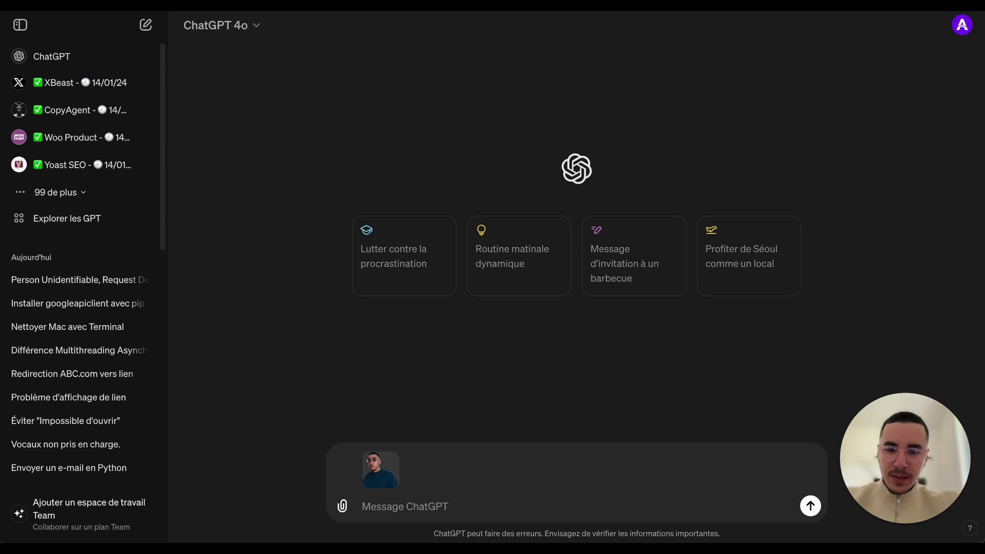
pyautogui.write('Modifie la couleur de cette image PNG, ajoute un filtre qui va lui donner un meilleur rendu professionnel')
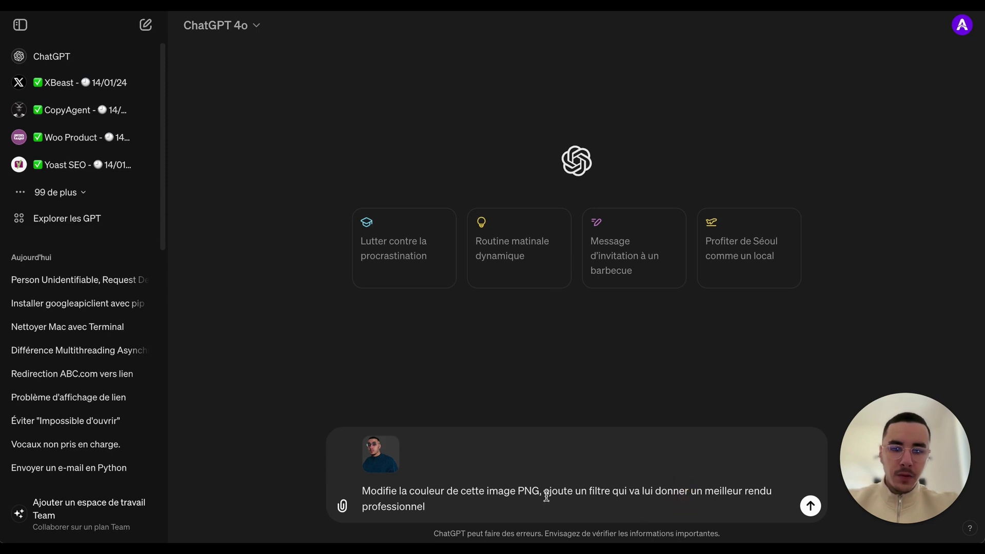
pyautogui.press('Return')
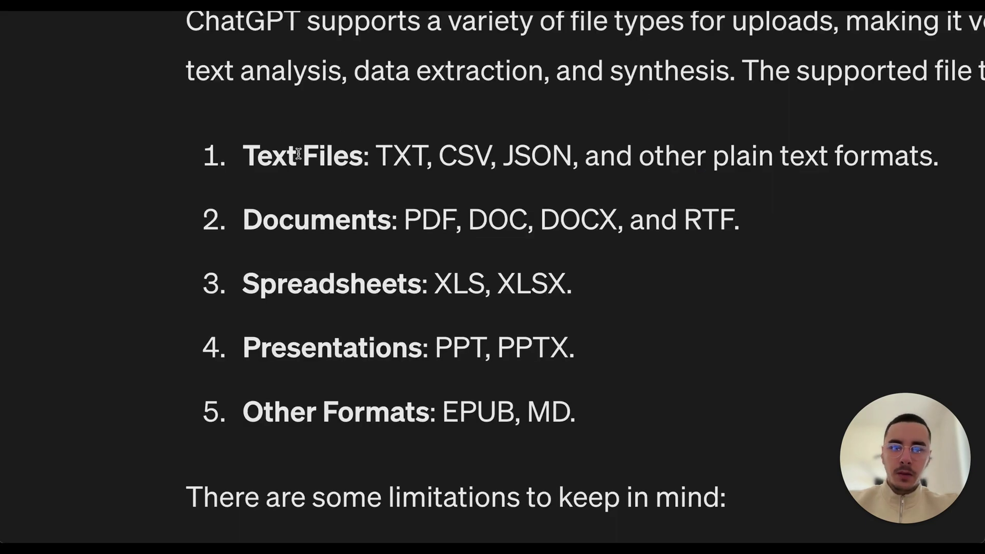
# Read through the list of file types supported for upload, category by category from Text Files to Other Formats.
pyautogui.moveTo(248, 154); pyautogui.dragTo(366, 158)
pyautogui.click(386, 158)
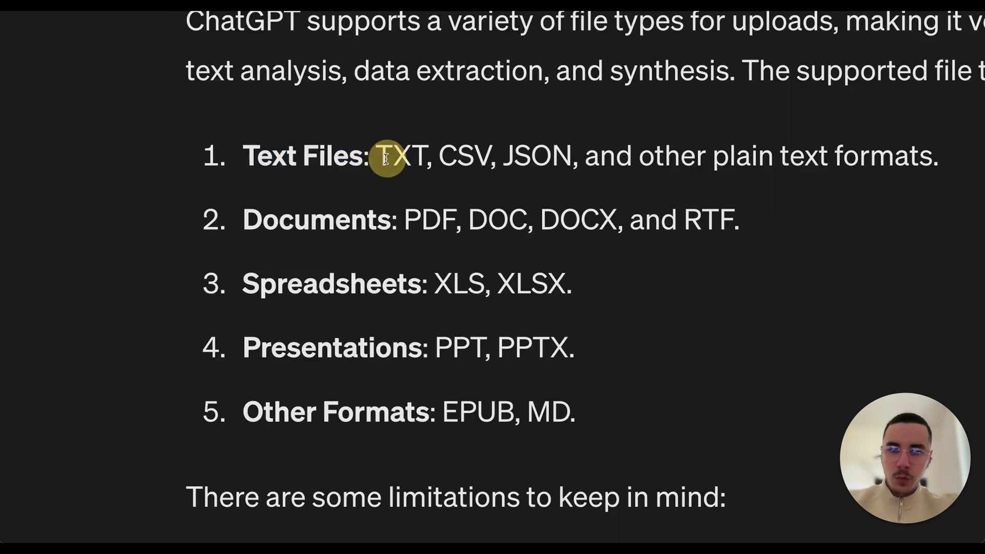
pyautogui.doubleClick(402, 154)
pyautogui.doubleClick(472, 163)
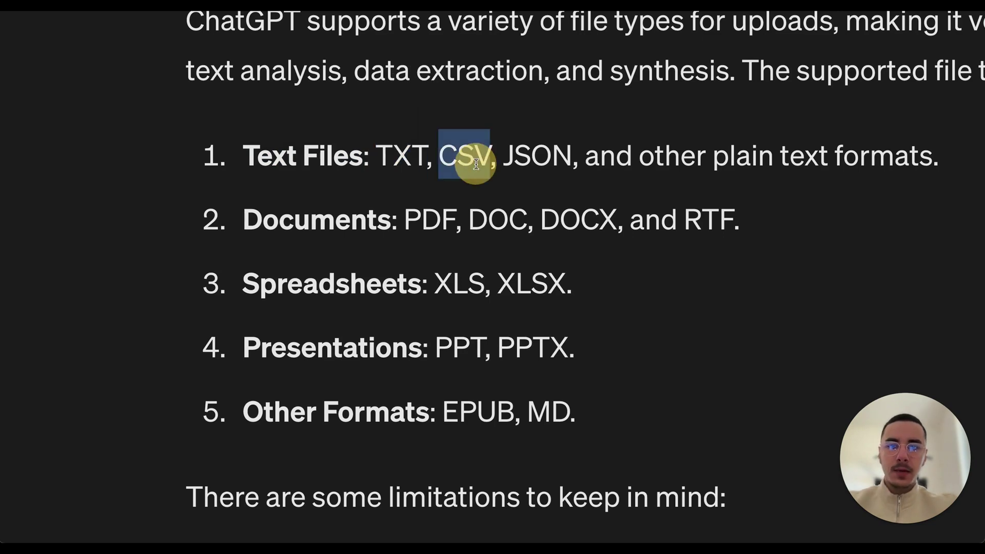
pyautogui.doubleClick(534, 159)
pyautogui.click(413, 230)
pyautogui.click(525, 231)
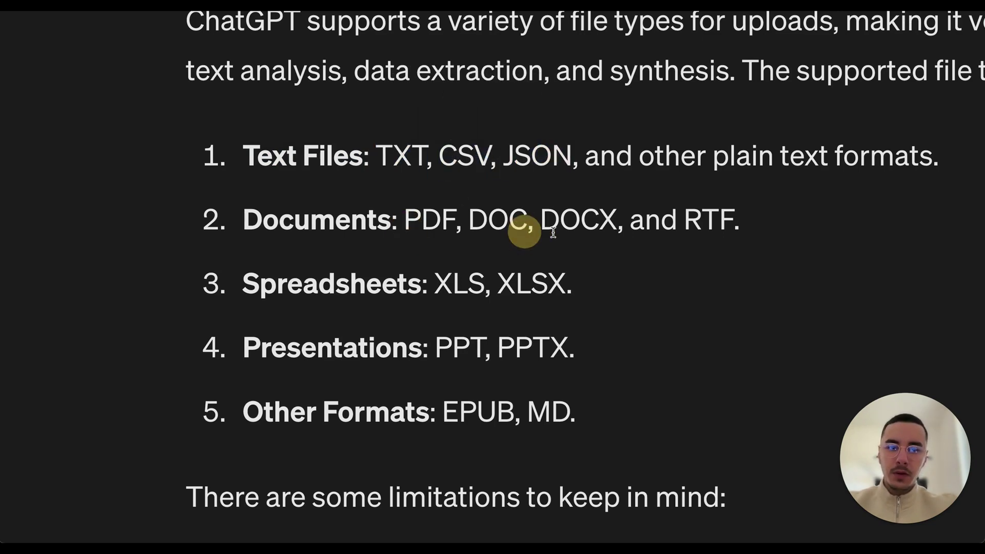
pyautogui.click(723, 223)
pyautogui.click(437, 289)
pyautogui.click(532, 288)
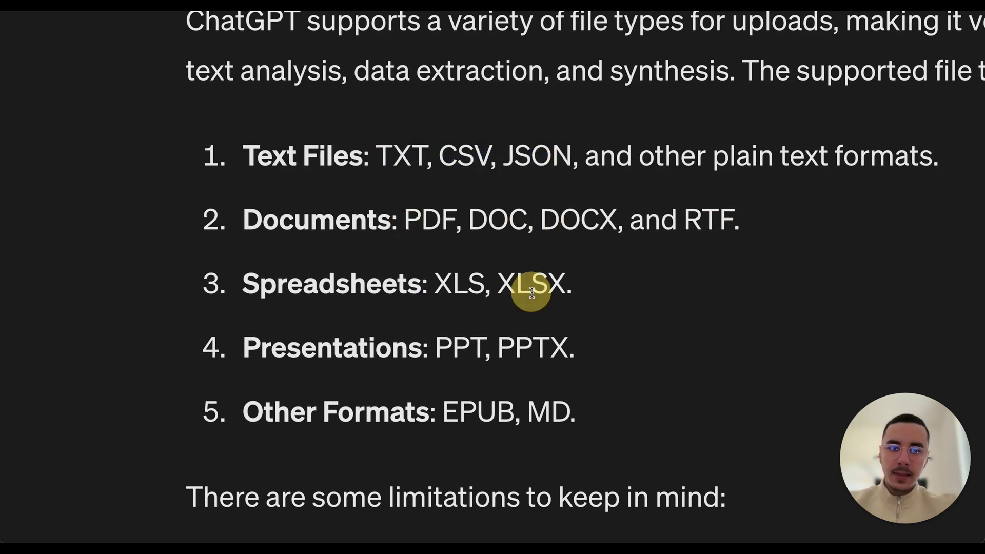
pyautogui.doubleClick(444, 337)
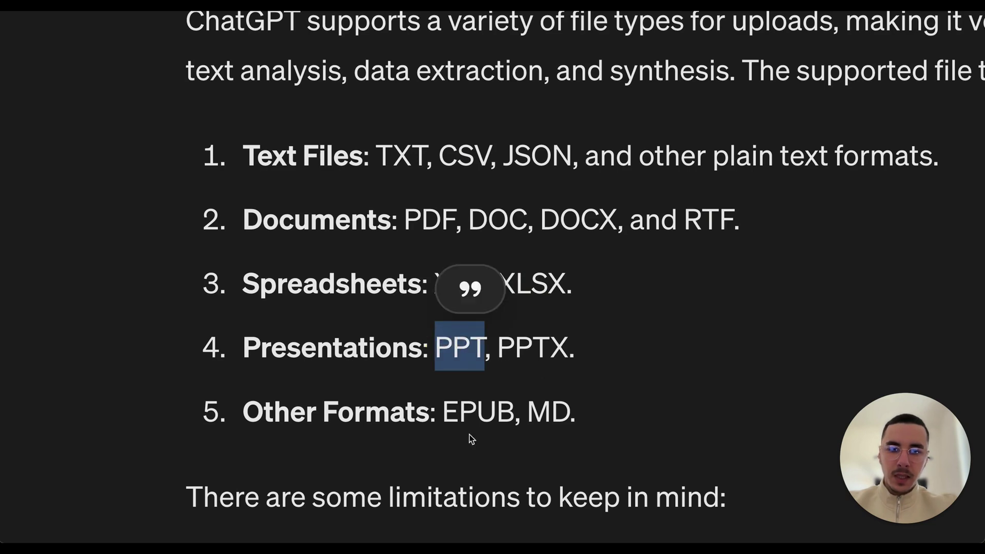
pyautogui.tripleClick(471, 411)
pyautogui.click(522, 413)
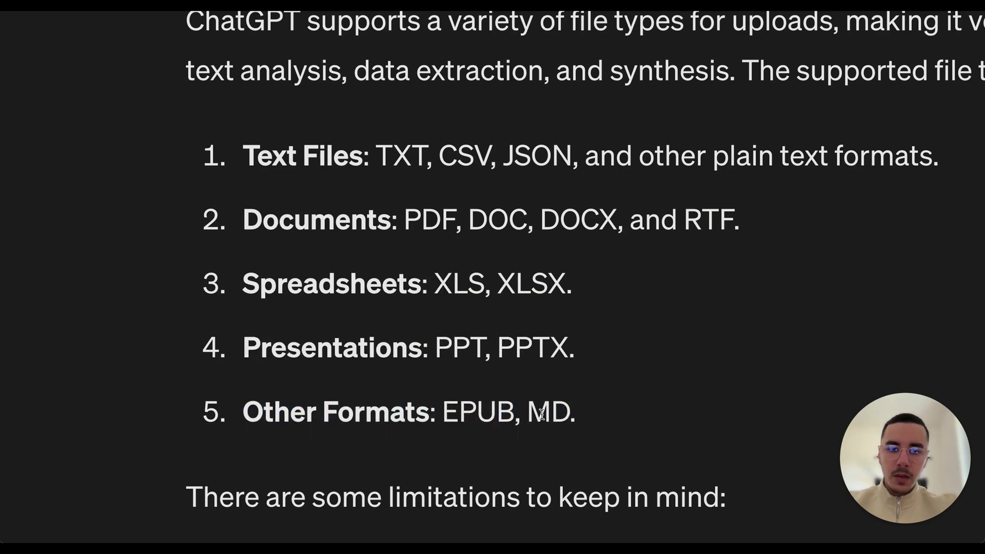
pyautogui.moveTo(382, 160); pyautogui.dragTo(739, 218)
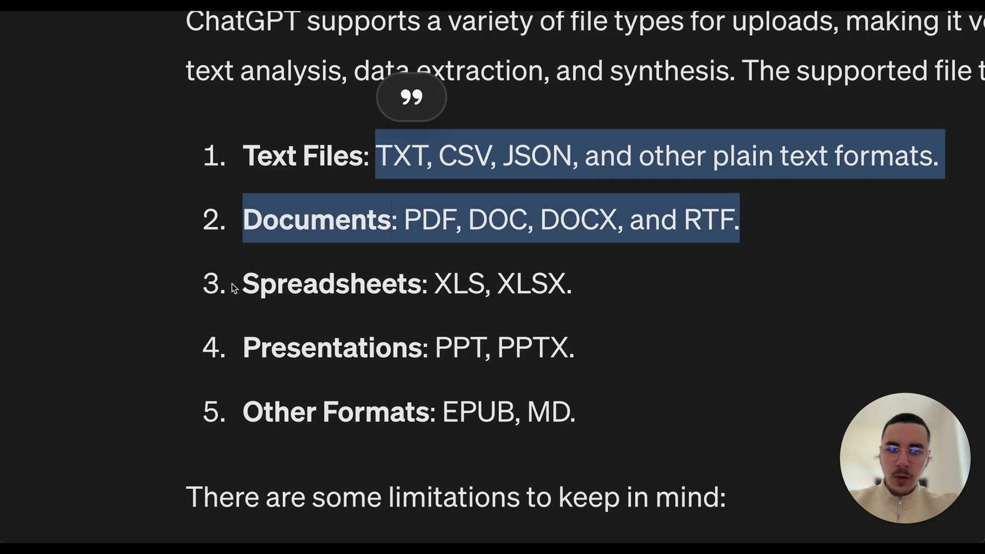
pyautogui.moveTo(234, 284); pyautogui.dragTo(633, 405)
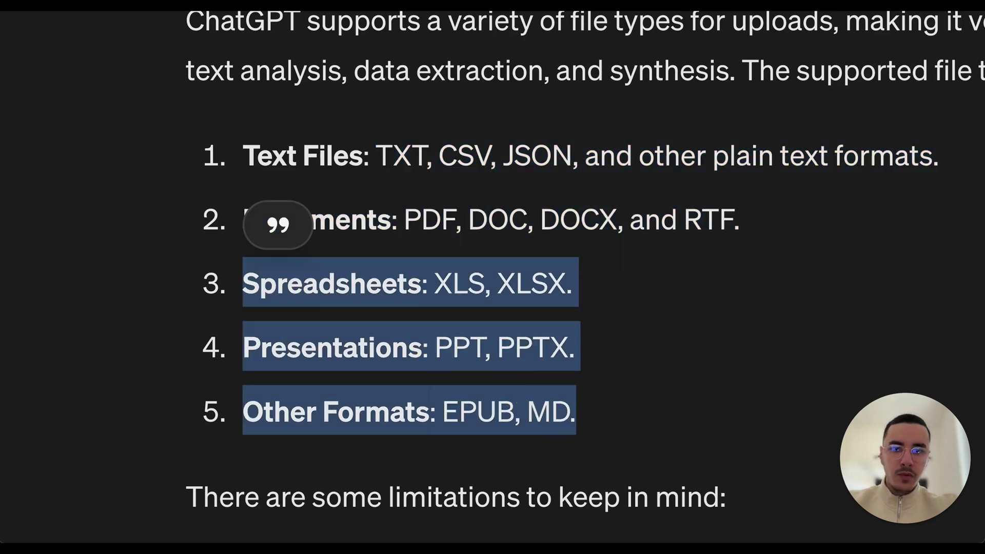
pyautogui.click(452, 285)
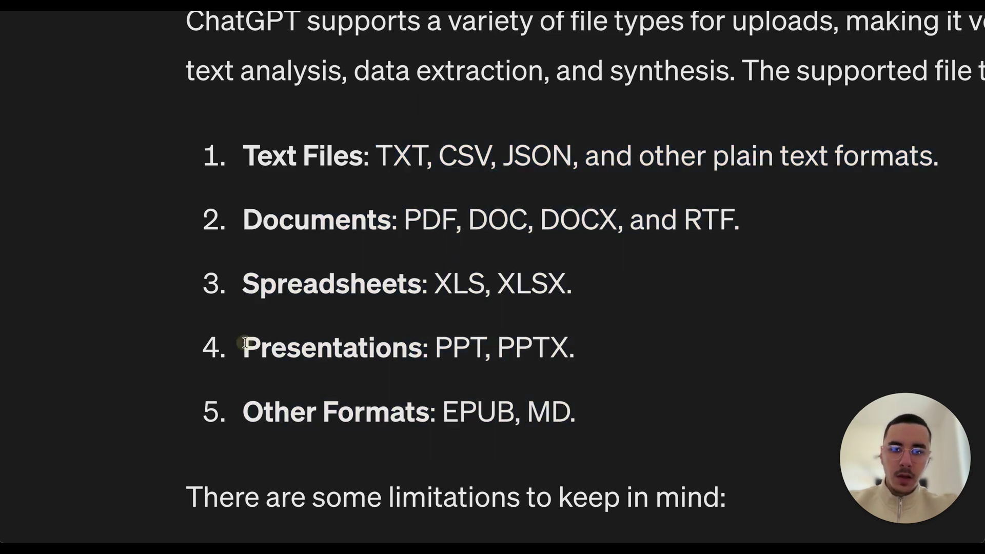
pyautogui.moveTo(241, 344); pyautogui.dragTo(613, 390)
pyautogui.doubleClick(434, 326)
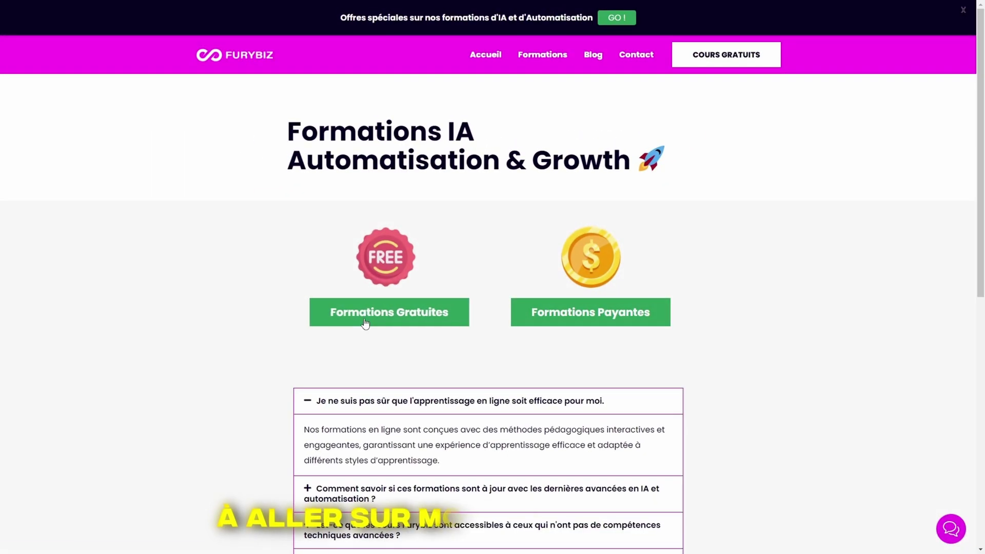
# Switch to the Furybiz site and look through its Formations Gratuites and Formations Payantes offers.
pyautogui.click(385, 313)
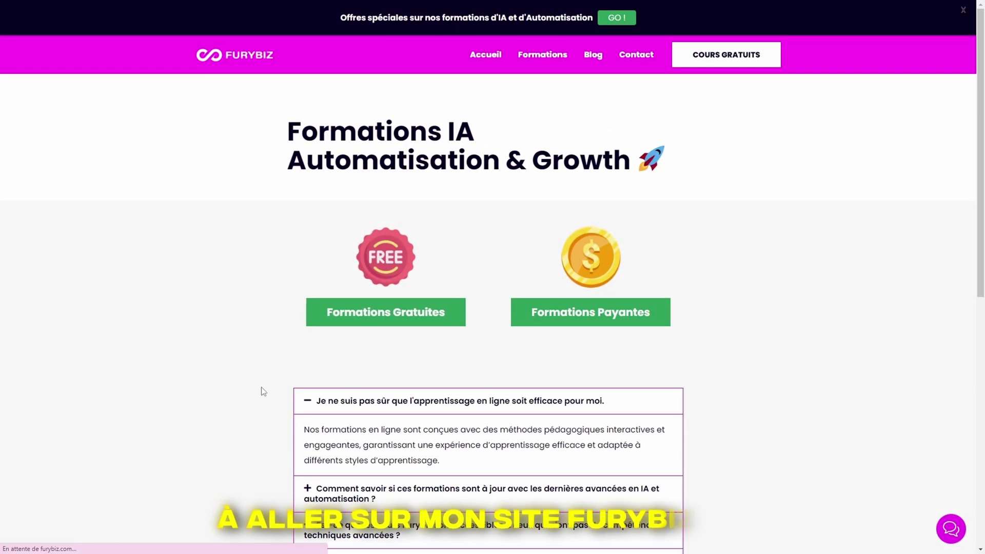
pyautogui.scroll(-5, 17, 466)
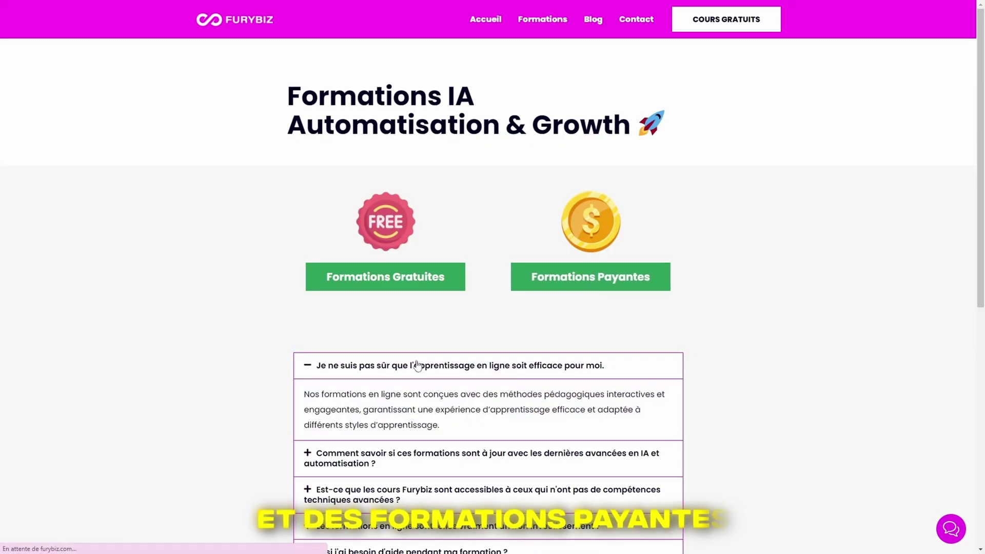
pyautogui.click(590, 275)
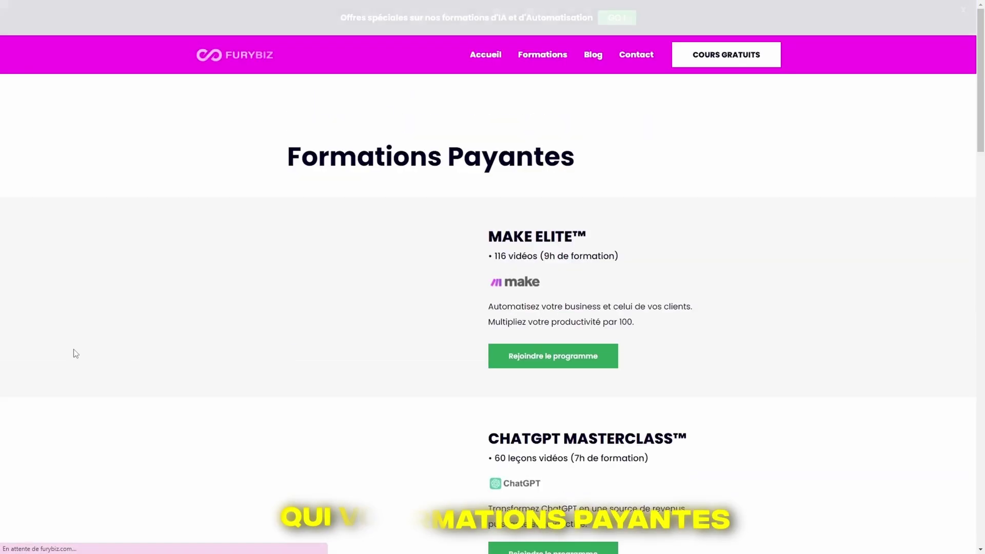
pyautogui.scroll(-6, 16, 414)
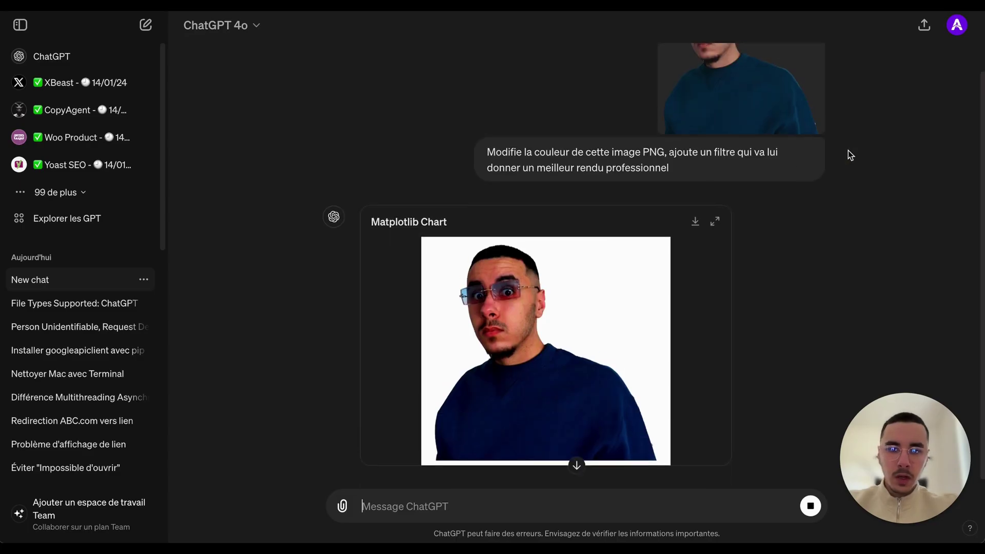
# Return to the ChatGPT conversation and compare the original photo with the modified image and its description.
pyautogui.scroll(2, 848, 150)
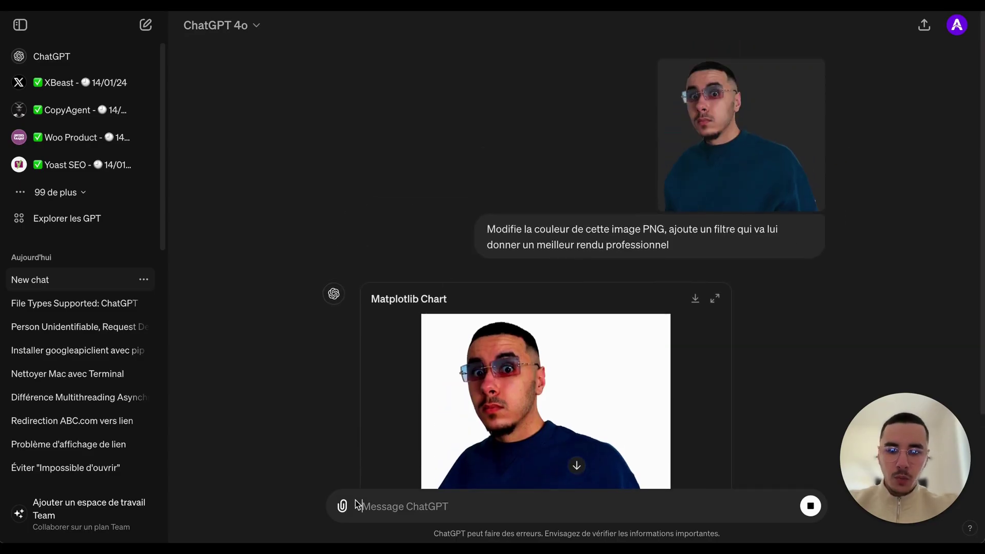
pyautogui.scroll(-3, 539, 277)
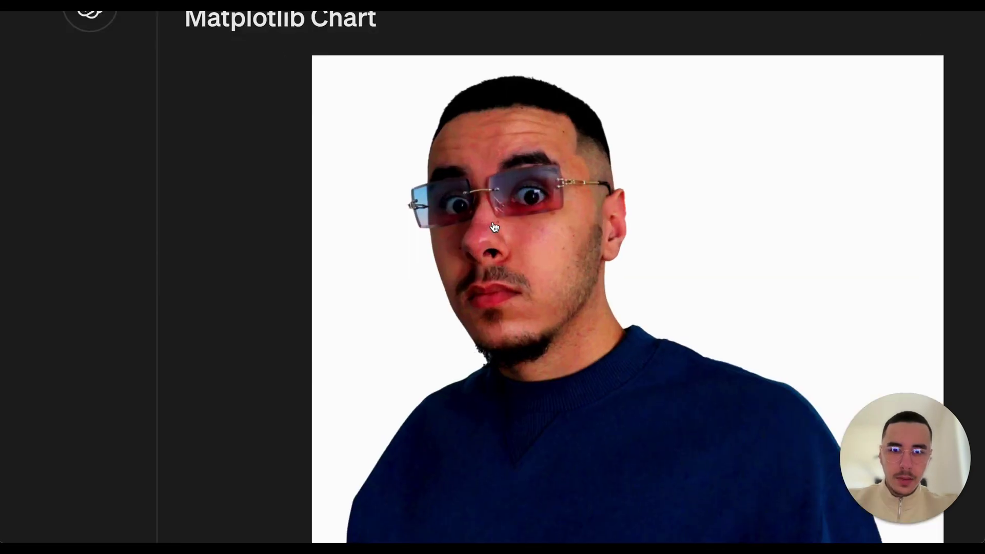
pyautogui.scroll(-1, 495, 227)
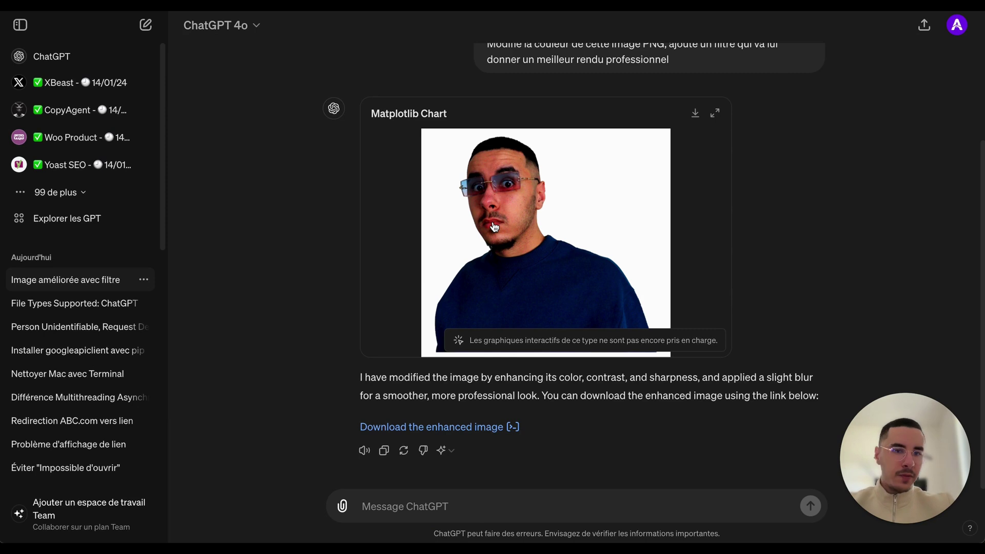
pyautogui.scroll(3, 494, 227)
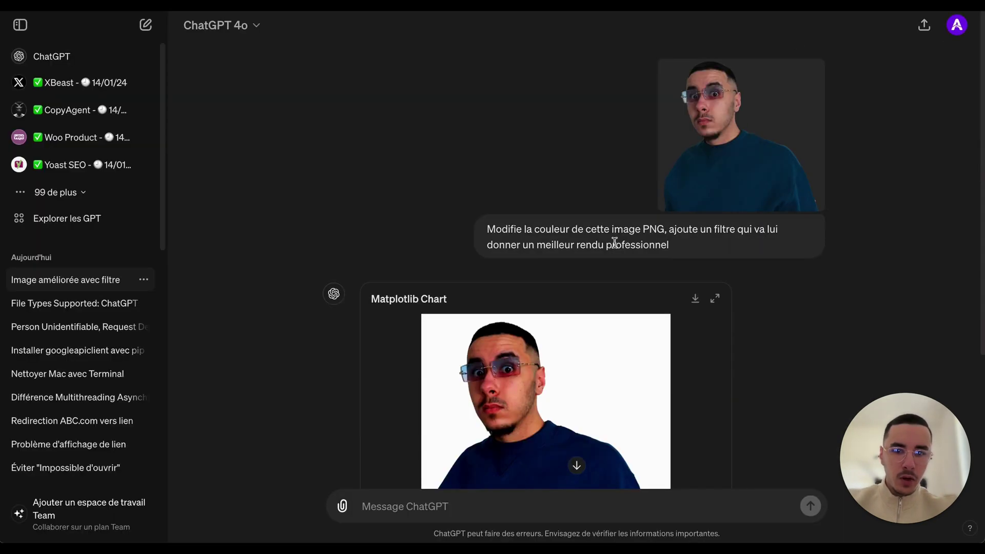
pyautogui.scroll(-4, 615, 243)
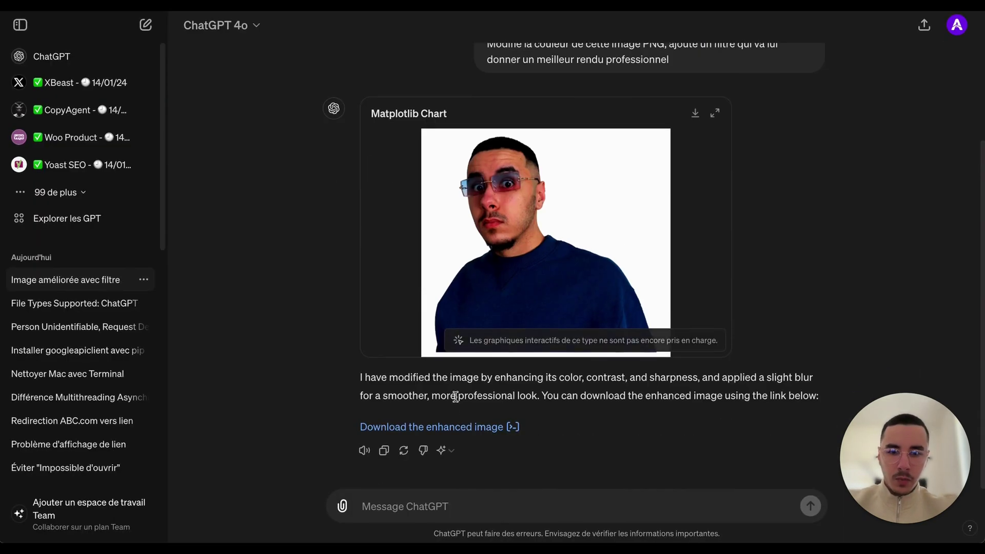
# Download the enhanced image, open IMG_0411_enhanced.png to check it, and close the preview.
pyautogui.click(427, 428)
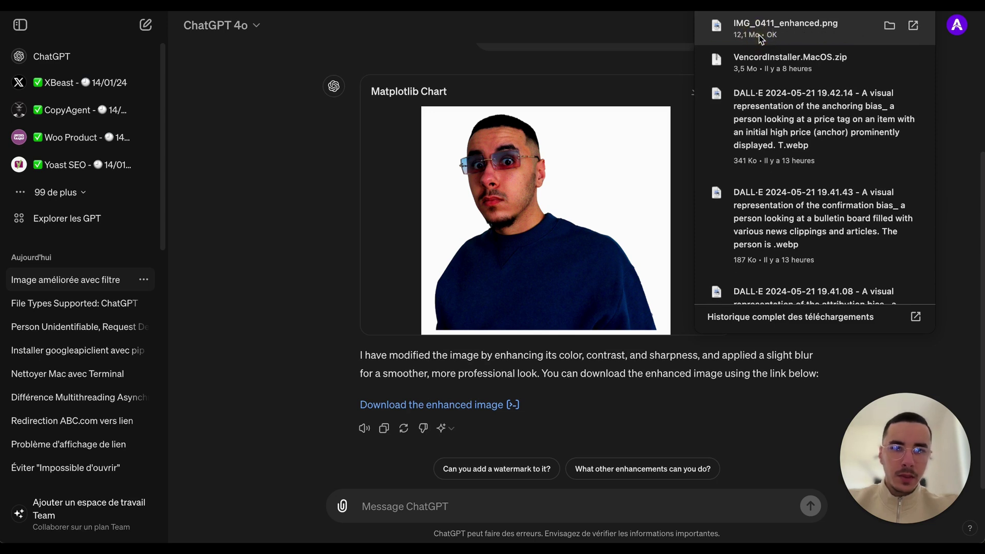
pyautogui.click(759, 35)
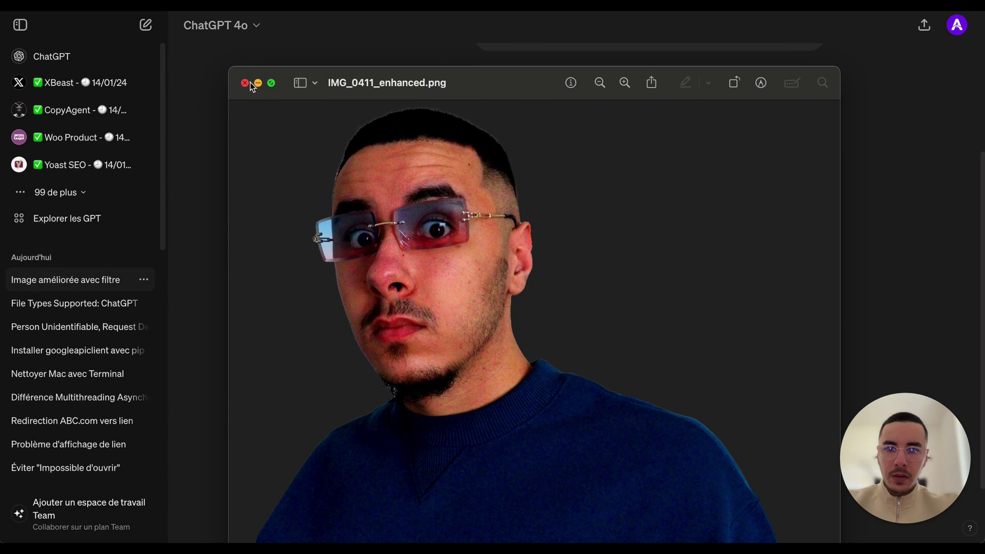
pyautogui.click(245, 83)
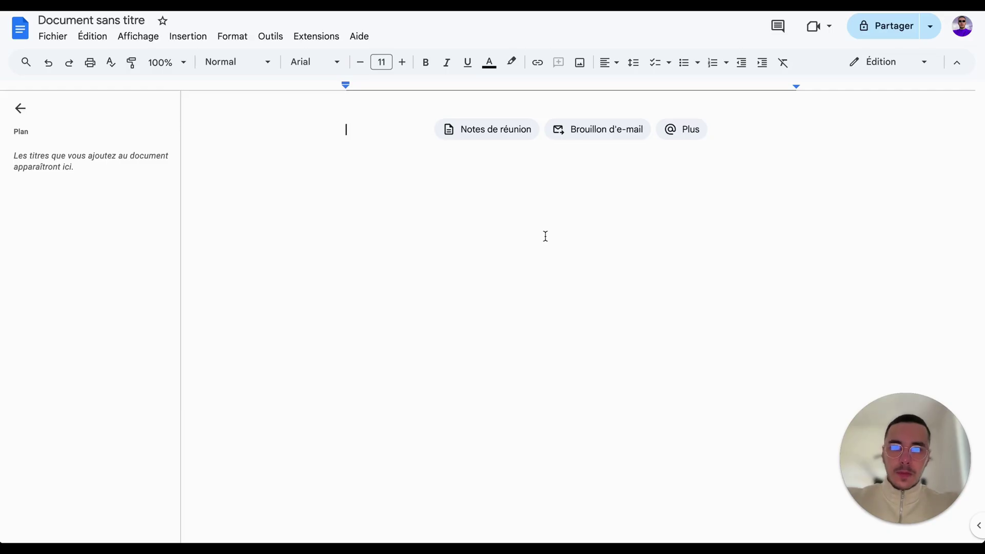
# Write "Bonjour, comment vas-tu ?" on the first line of the blank document.
pyautogui.click(597, 129)
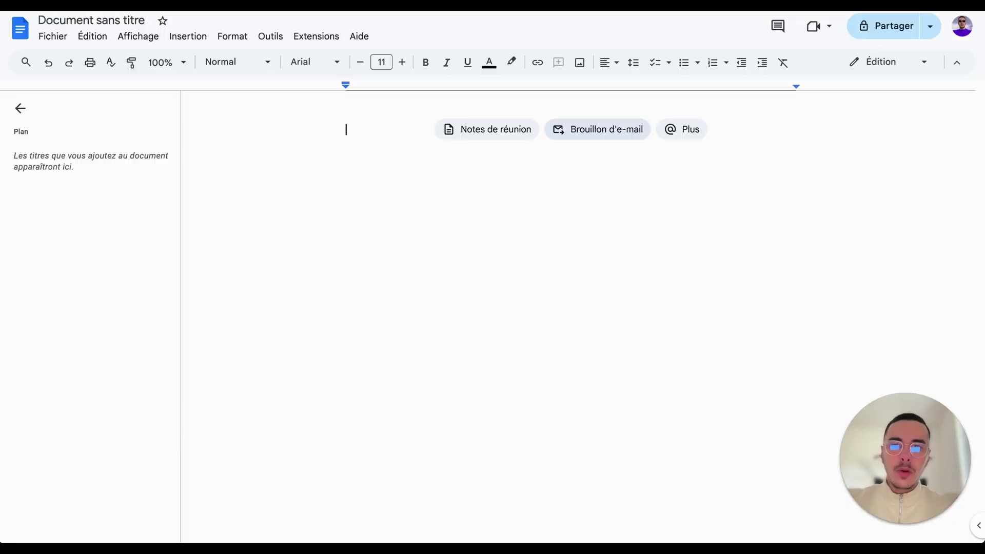
pyautogui.write('Bon')
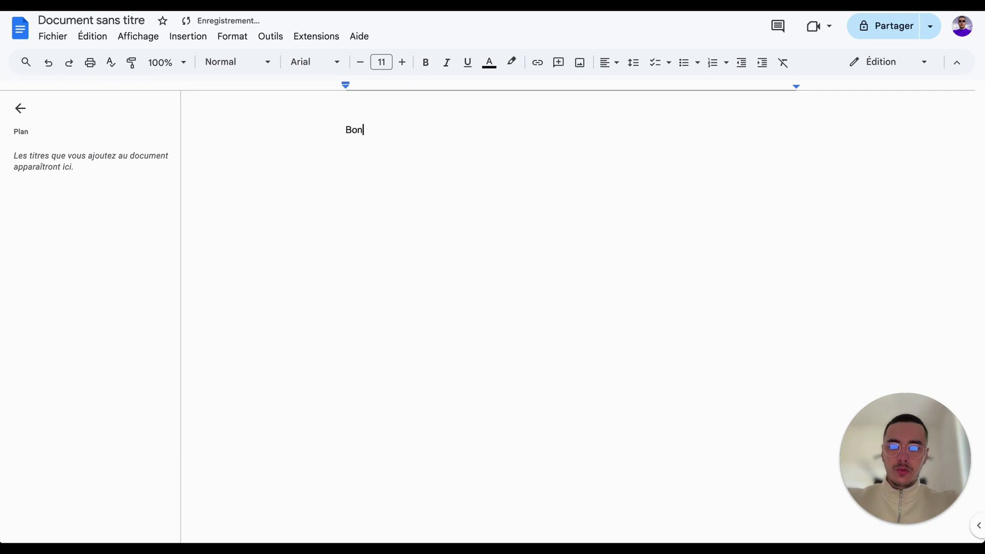
pyautogui.write('jour, comment ')
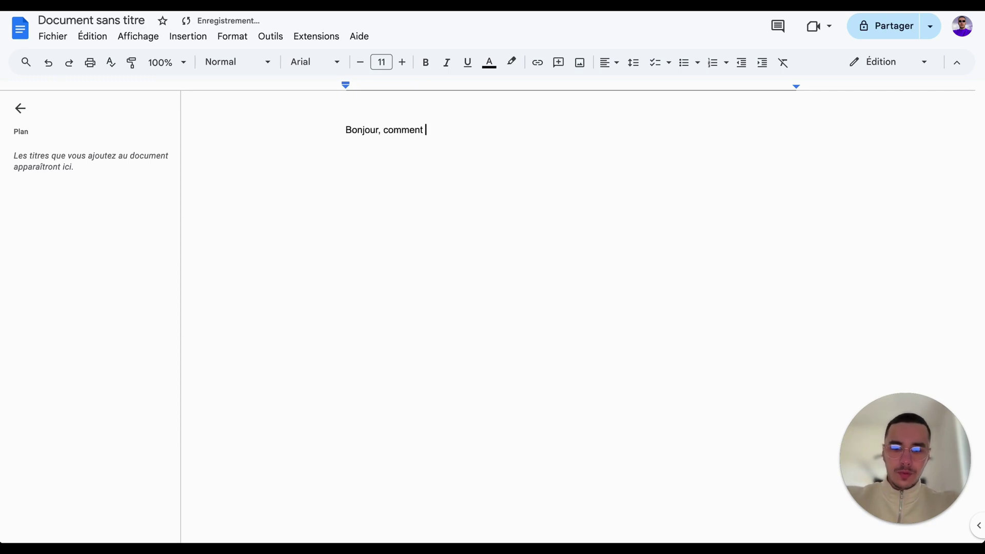
pyautogui.write('vas-tu ?')
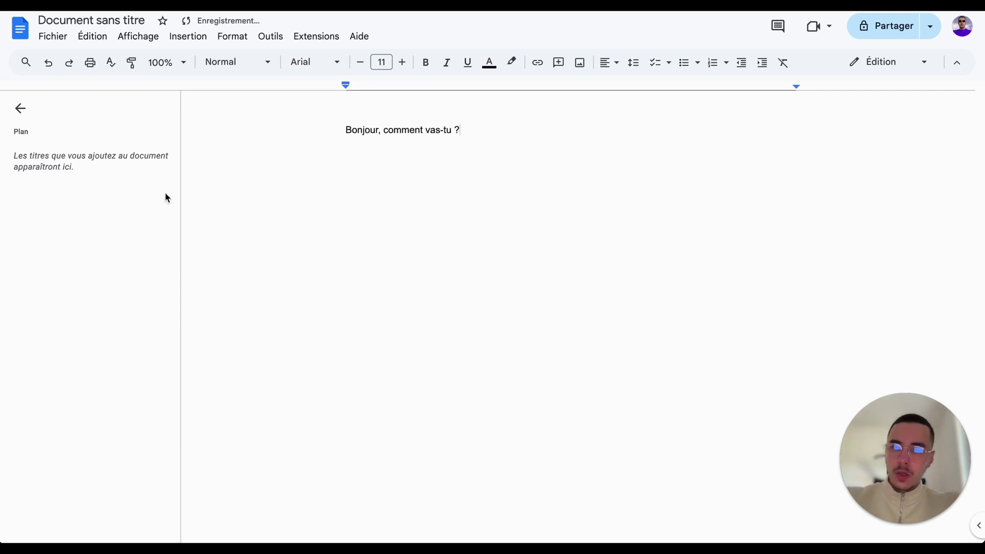
# Download the document as plain text (.txt) and upload Document sans titre.txt to the TEST OPENAI folder in Google Drive, dismissing the storage banner.
pyautogui.click(65, 38)
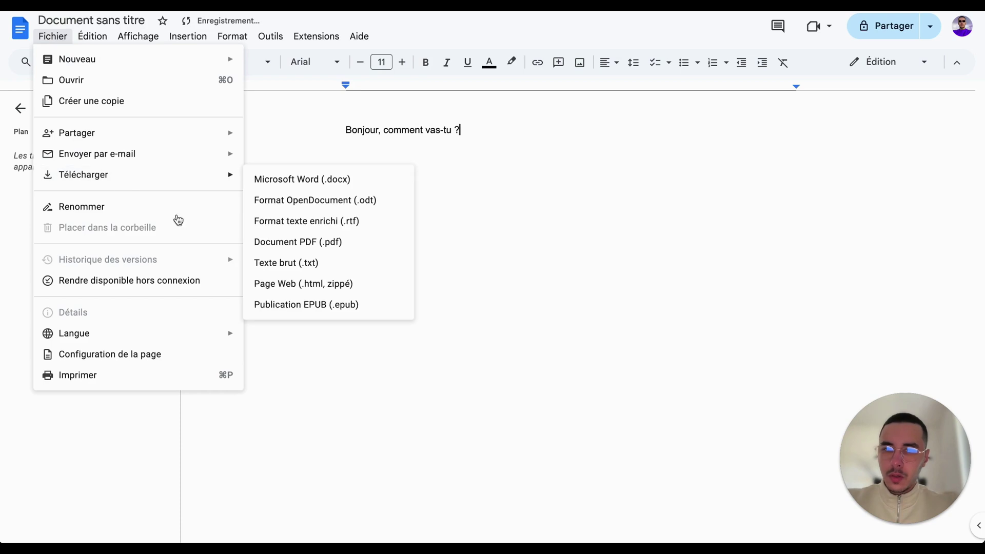
pyautogui.click(362, 263)
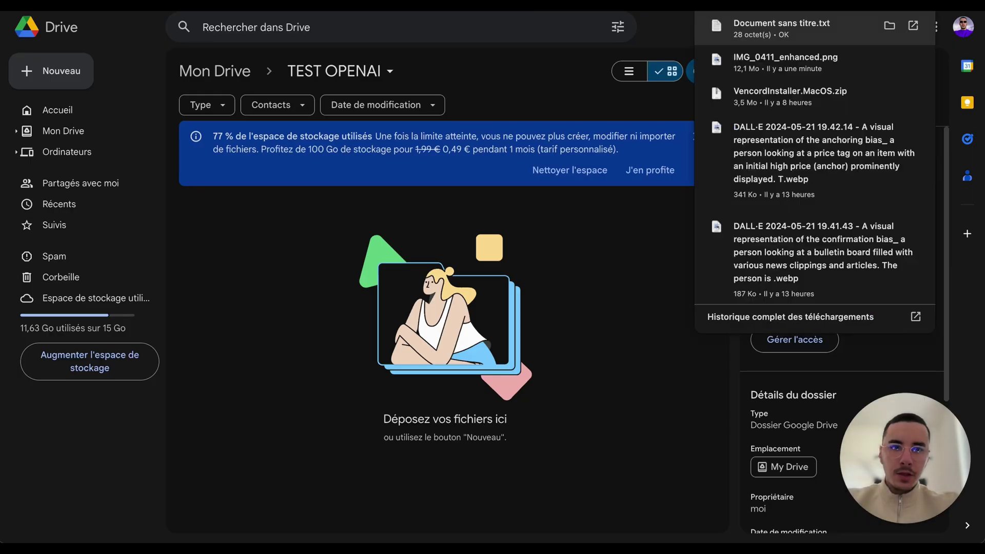
pyautogui.moveTo(824, 29); pyautogui.dragTo(293, 279)
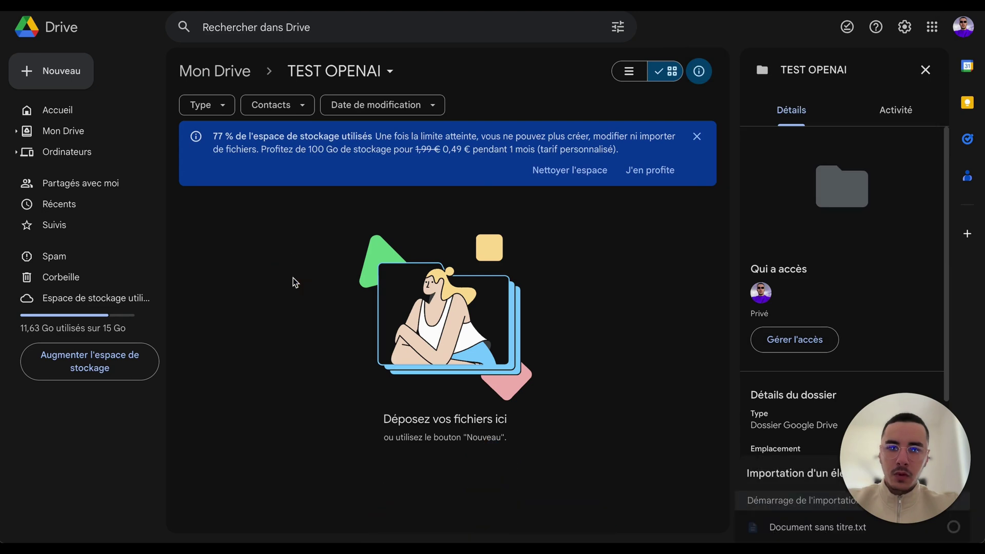
pyautogui.click(697, 136)
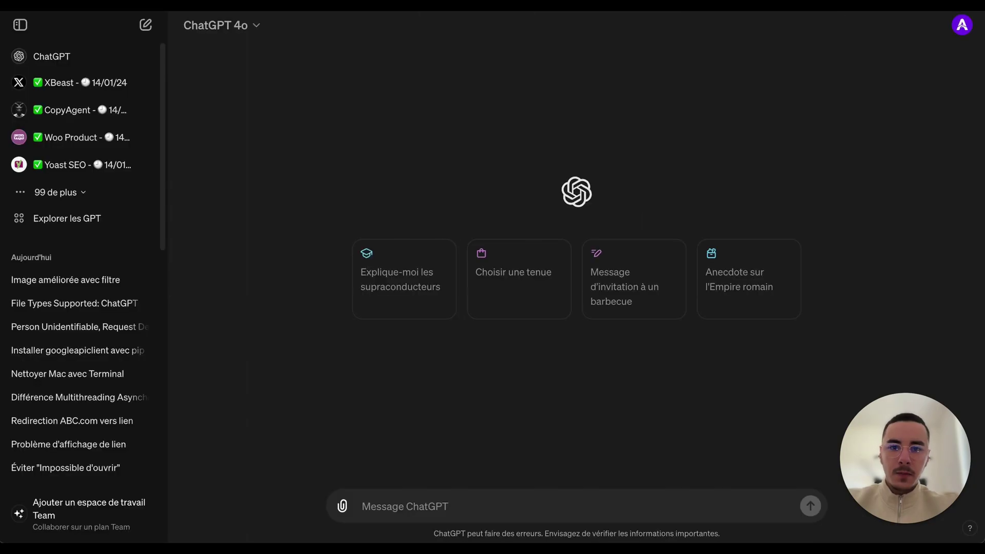
# In a new ChatGPT 4o chat, attach Document sans titre.txt from the TEST OPENAI folder in Google Drive.
pyautogui.click(342, 506)
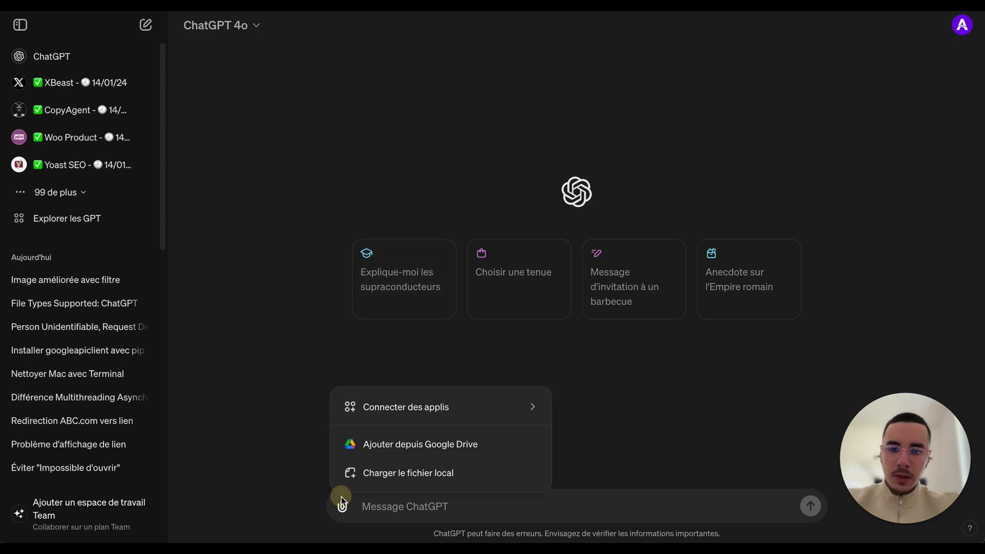
pyautogui.click(399, 447)
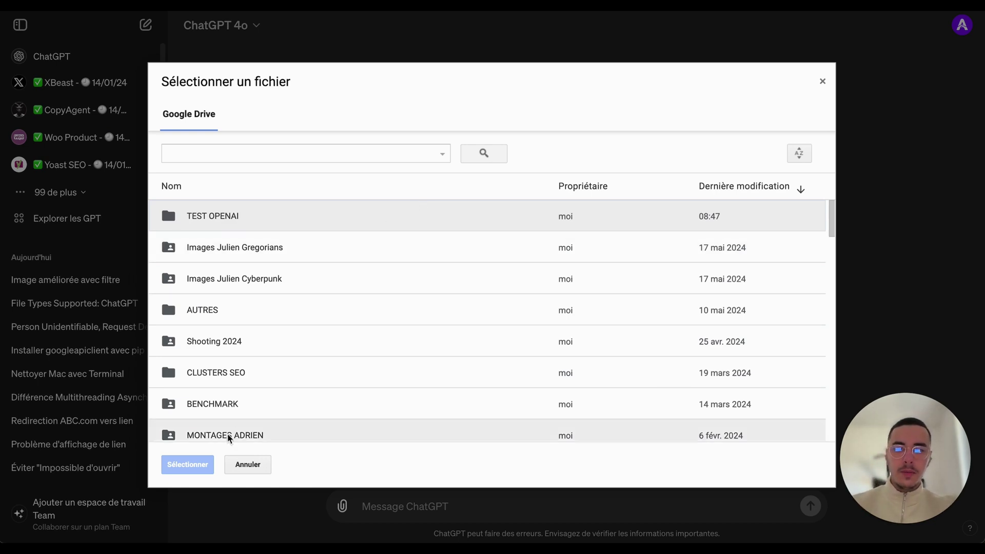
pyautogui.doubleClick(236, 218)
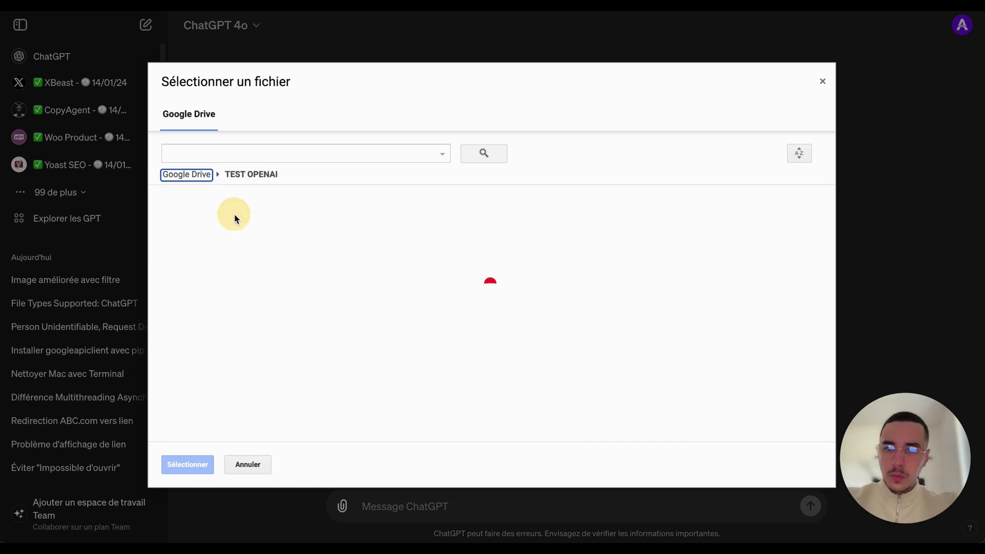
pyautogui.click(220, 227)
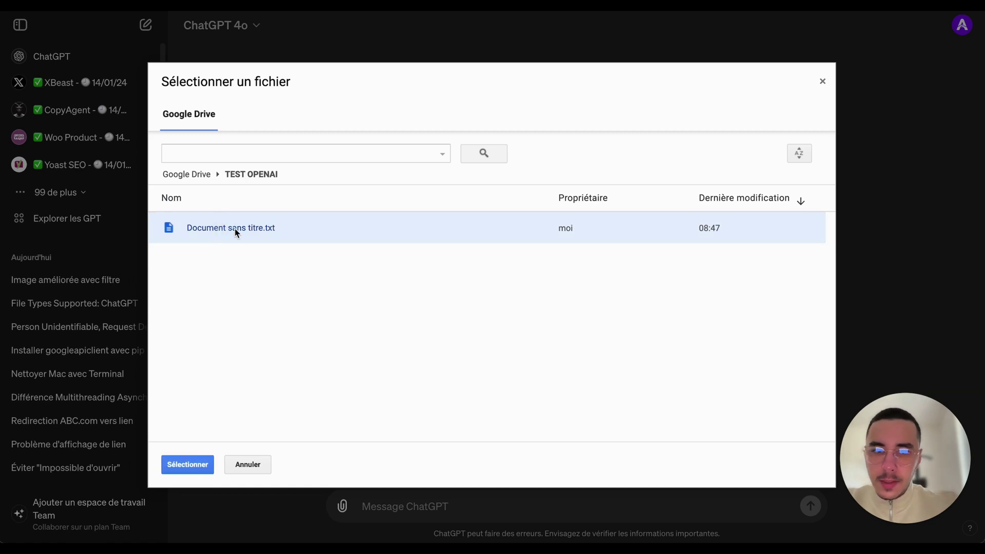
pyautogui.doubleClick(236, 230)
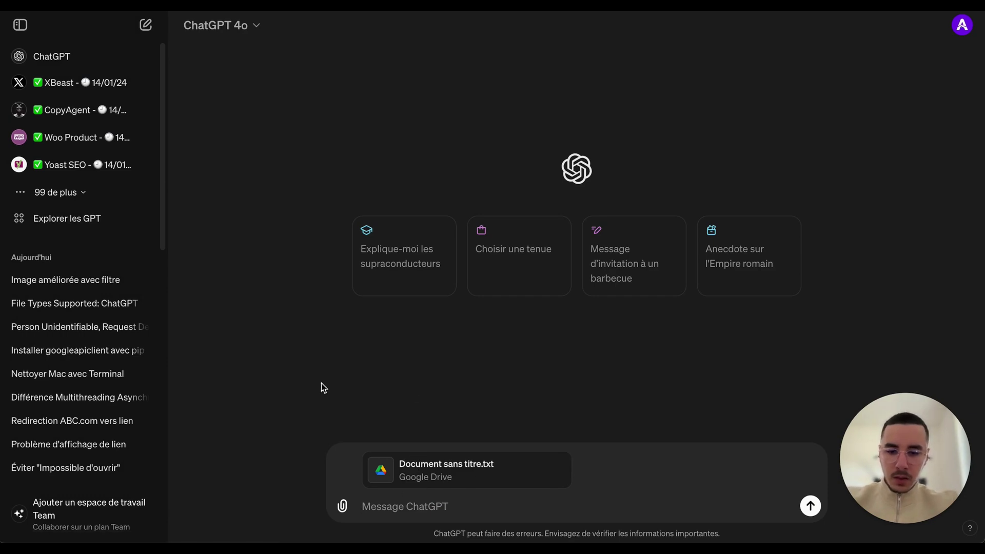
# Send the question "Quel est le texte dans ce .txt ?" with the attached file.
pyautogui.write('Quel est')
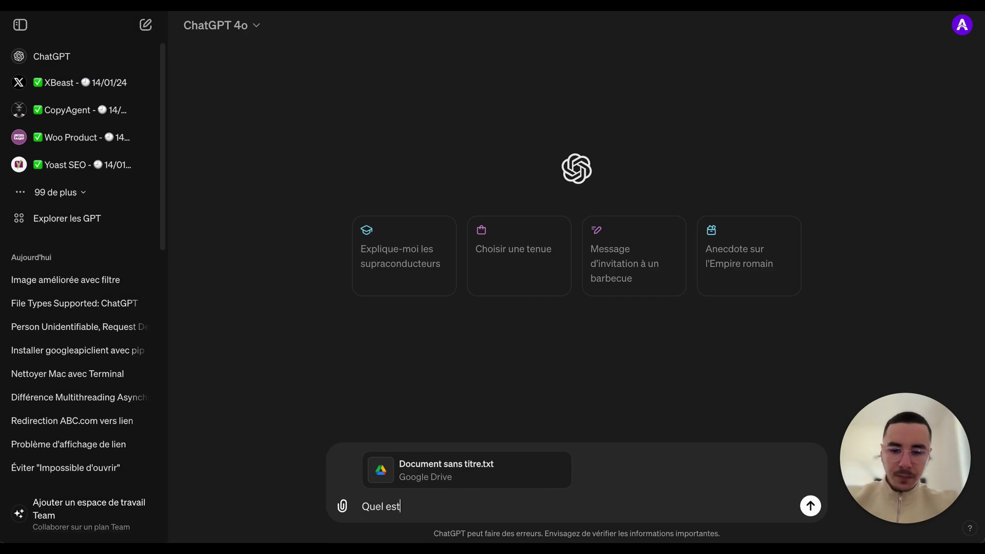
pyautogui.write(' le texte dans c')
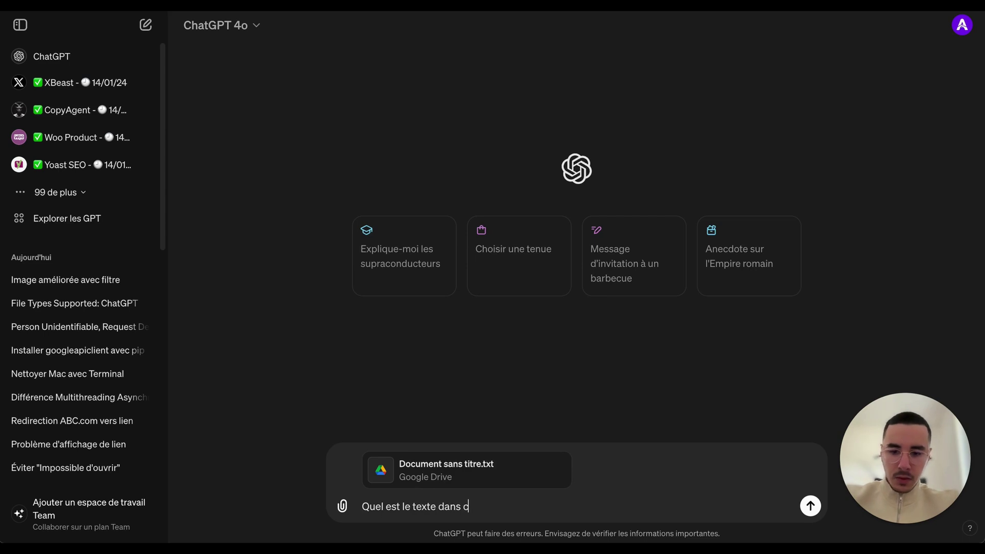
pyautogui.write('e .txt')
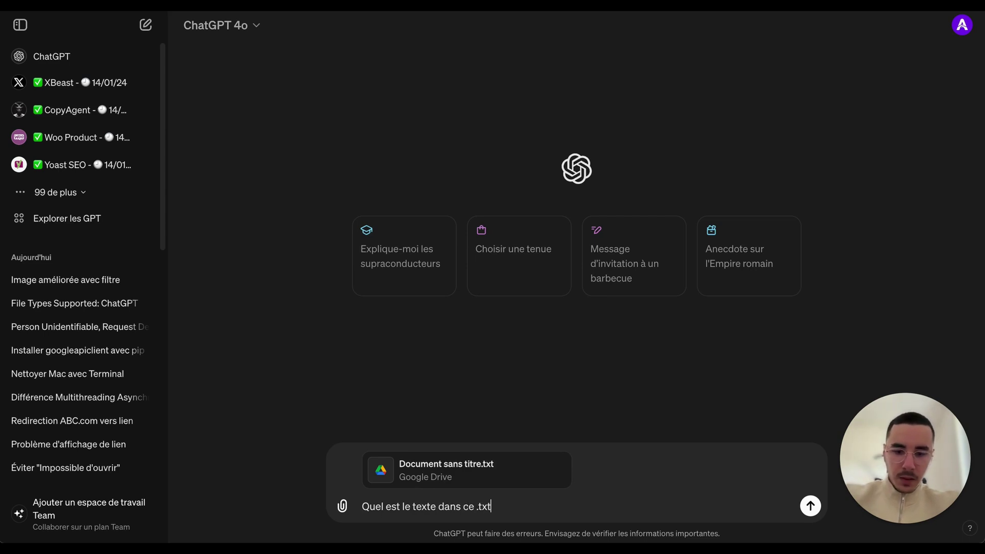
pyautogui.write(' ?')
pyautogui.press('Return')
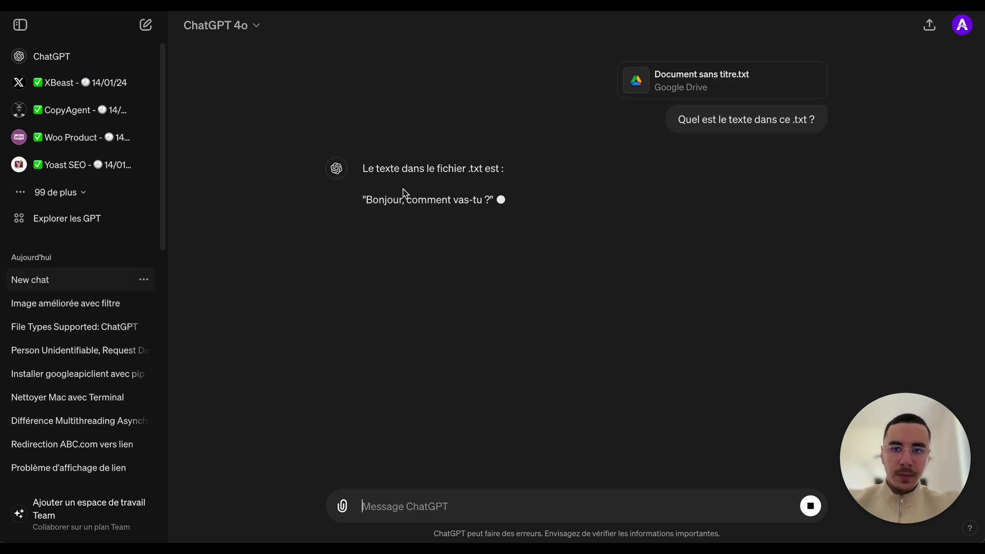
# Highlight the quoted sentence in the reply, look over the available attachment sources, and dismiss them without adding a file.
pyautogui.moveTo(364, 199); pyautogui.dragTo(493, 200)
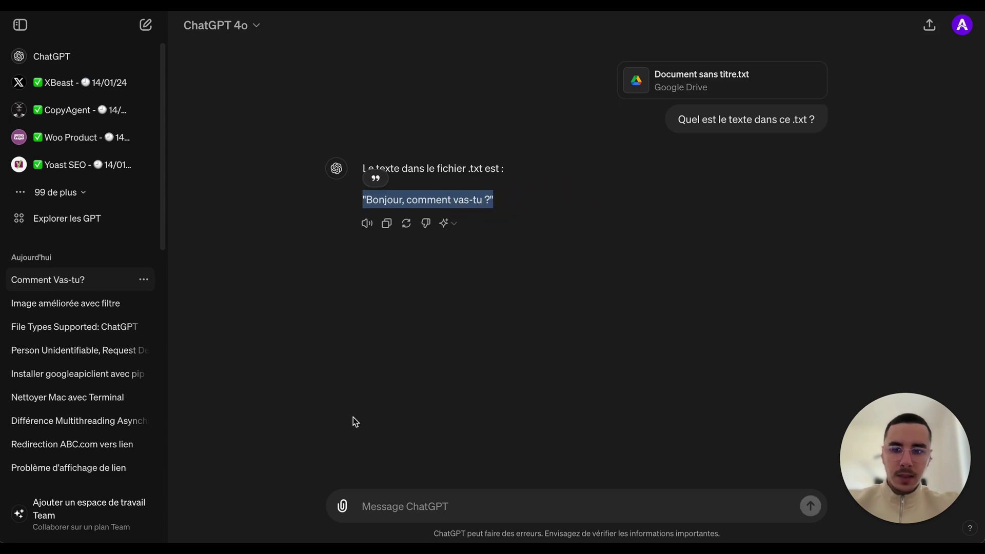
pyautogui.click(344, 508)
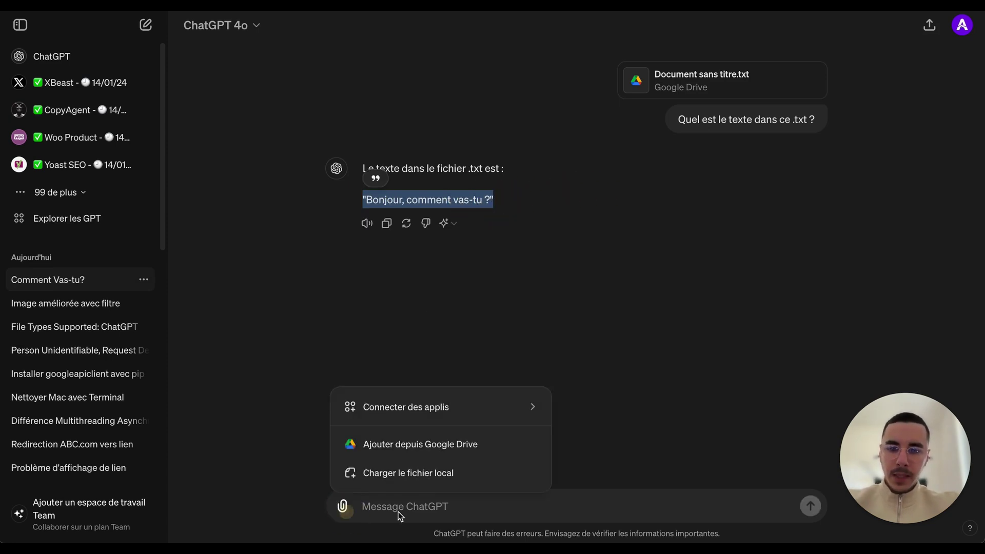
pyautogui.moveTo(506, 408)
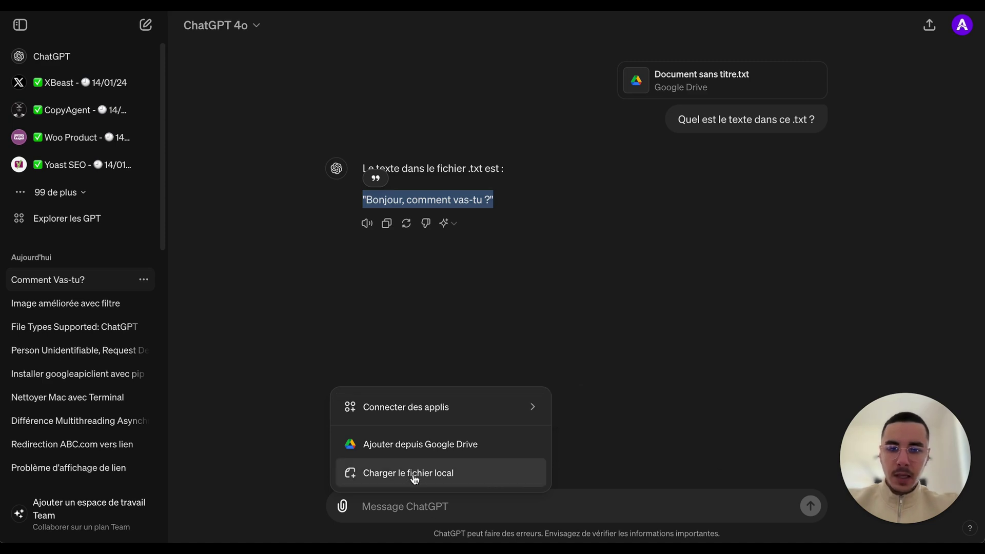
pyautogui.click(399, 300)
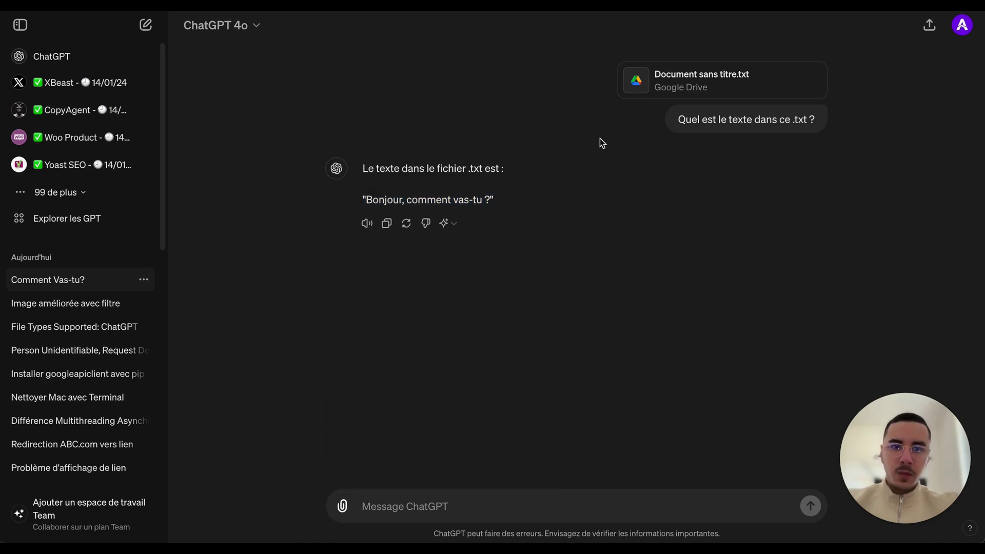